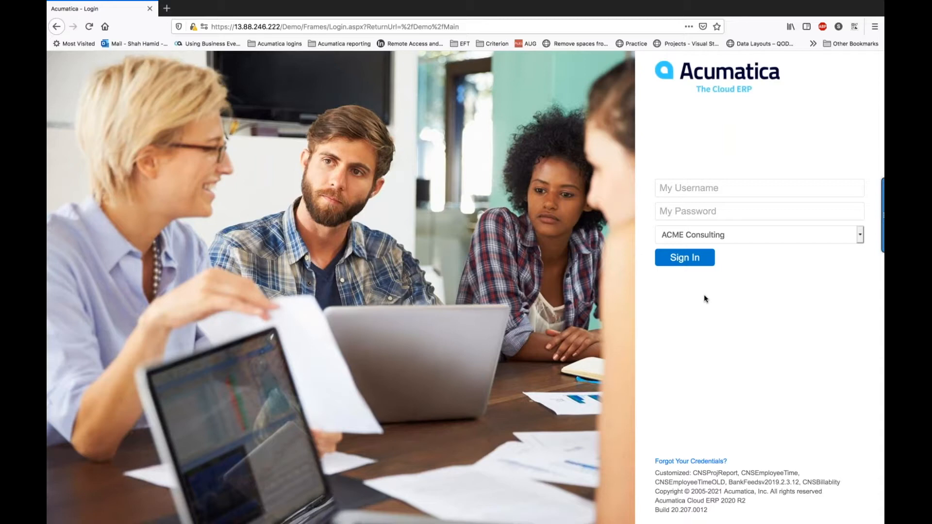
Step: Sign in to the ACME Consulting company with the browser's saved username and password
click(709, 188)
click(694, 246)
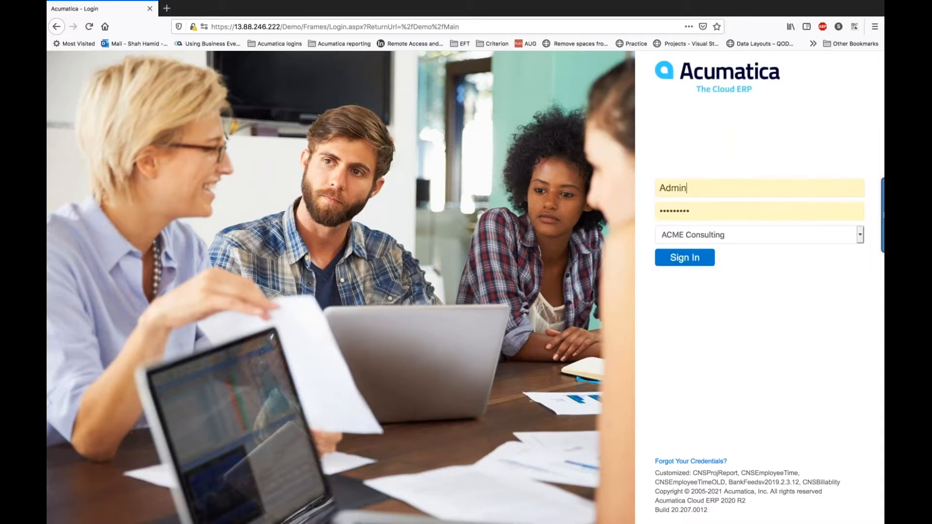
click(686, 258)
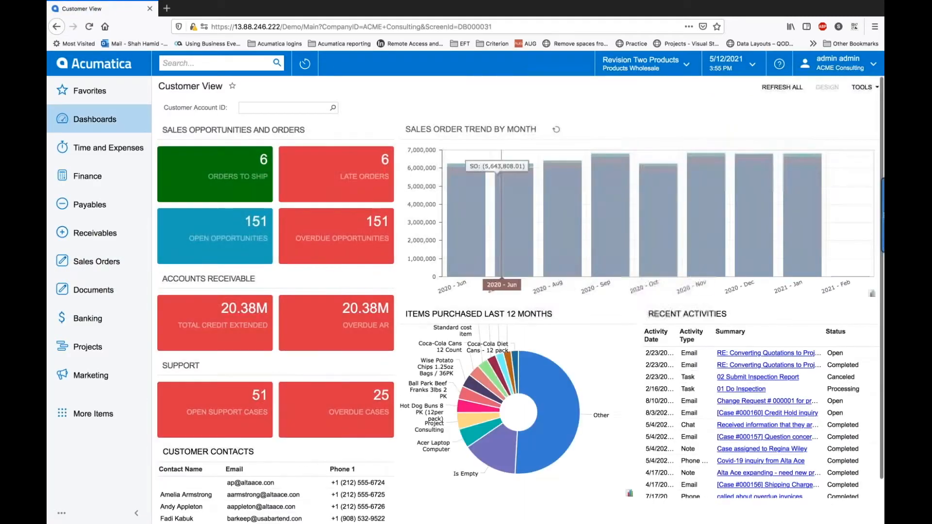
Step: Open project FIXEDP06 from the Projects list and review its Summary billing settings
click(95, 346)
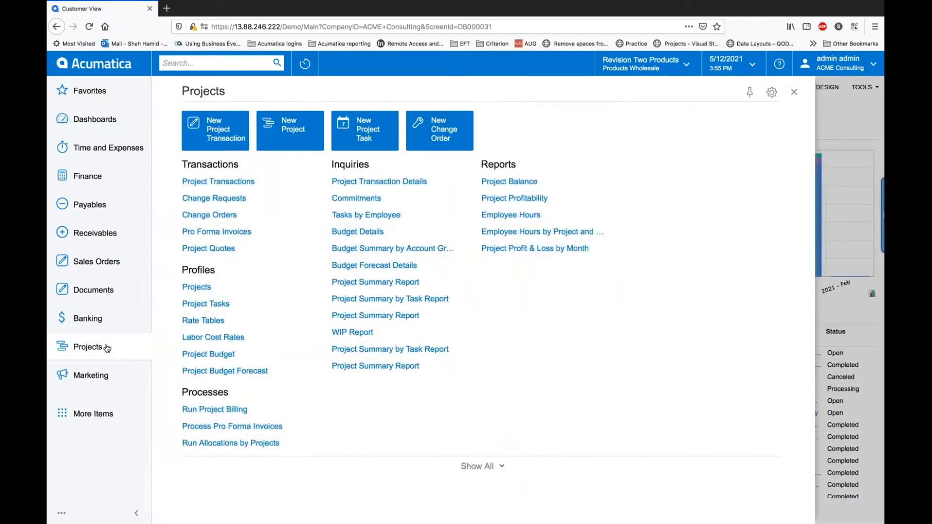
click(202, 287)
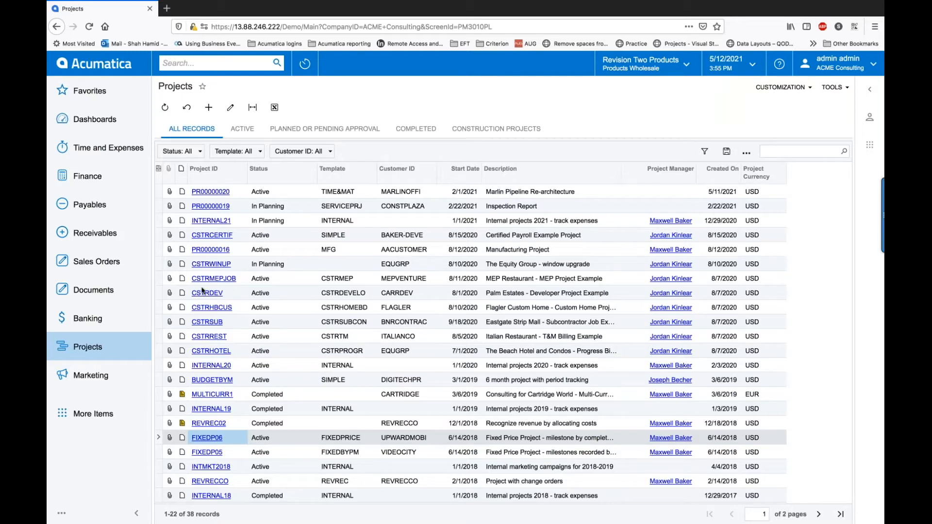
click(209, 439)
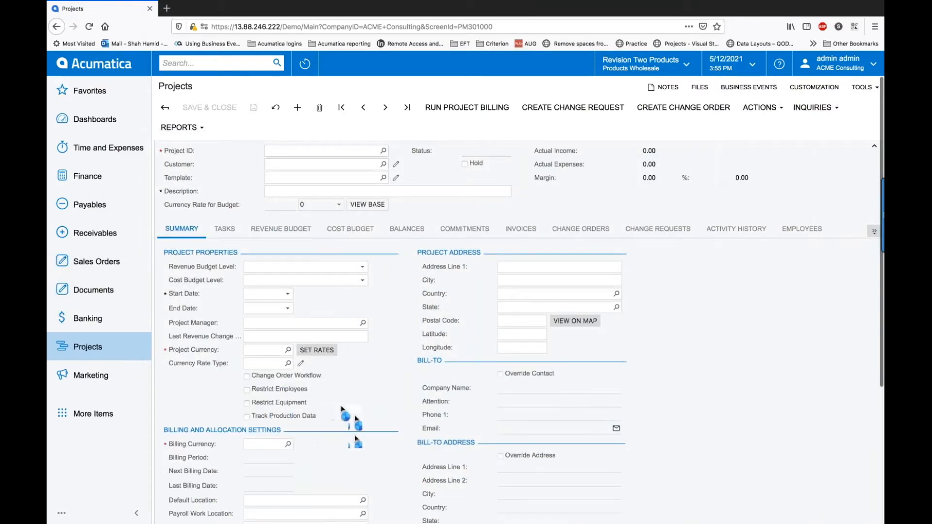
scroll(273, 436, down, 4)
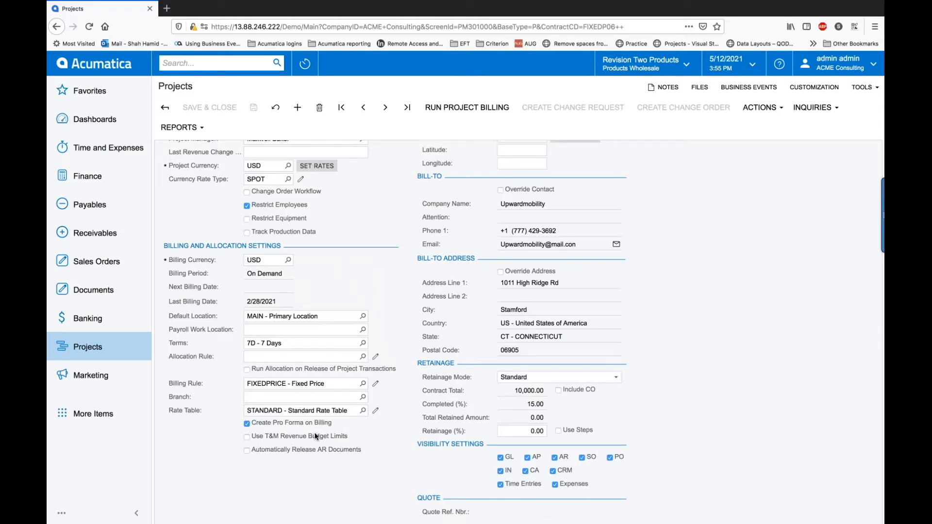
scroll(313, 434, up, 1)
scroll(313, 434, up, 3)
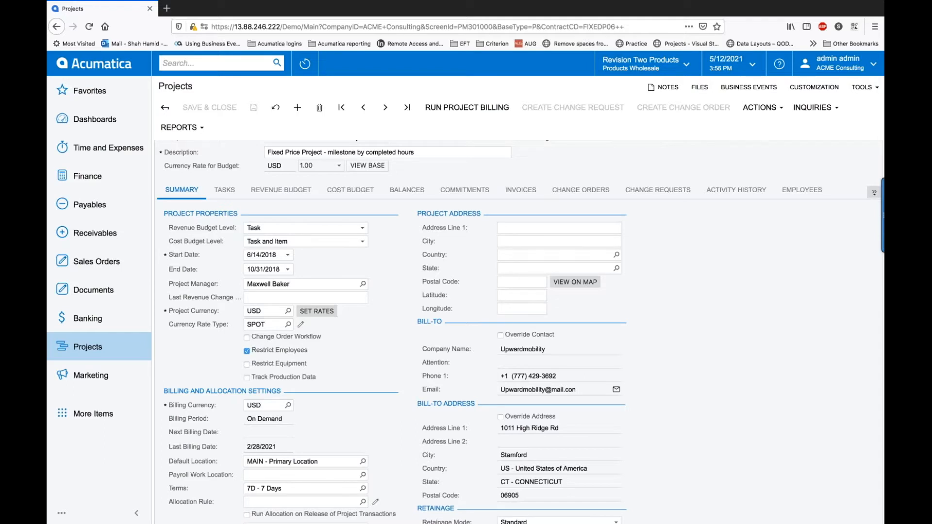
Step: Set 01TASK's revenue budget Completed (%) from 15 to 40 and save the project
click(282, 194)
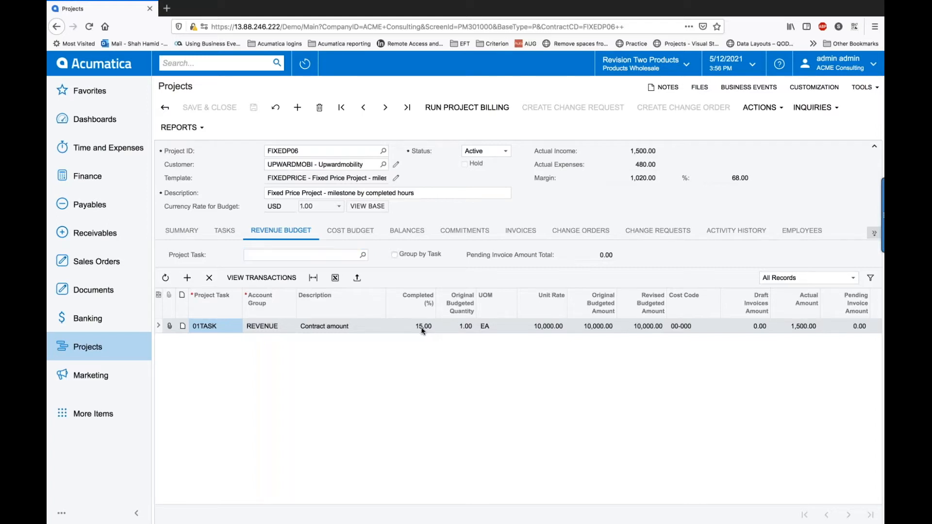
click(422, 327)
text(40)
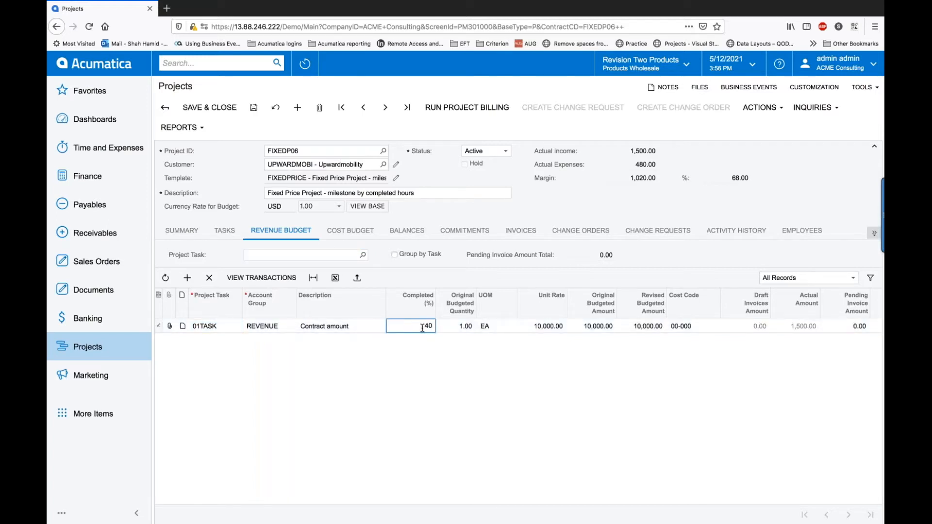
key(Tab)
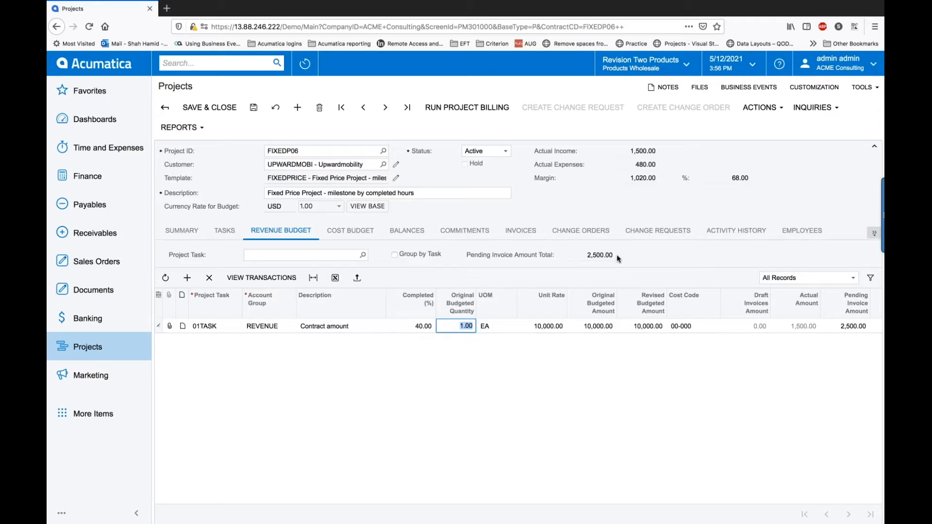
click(253, 109)
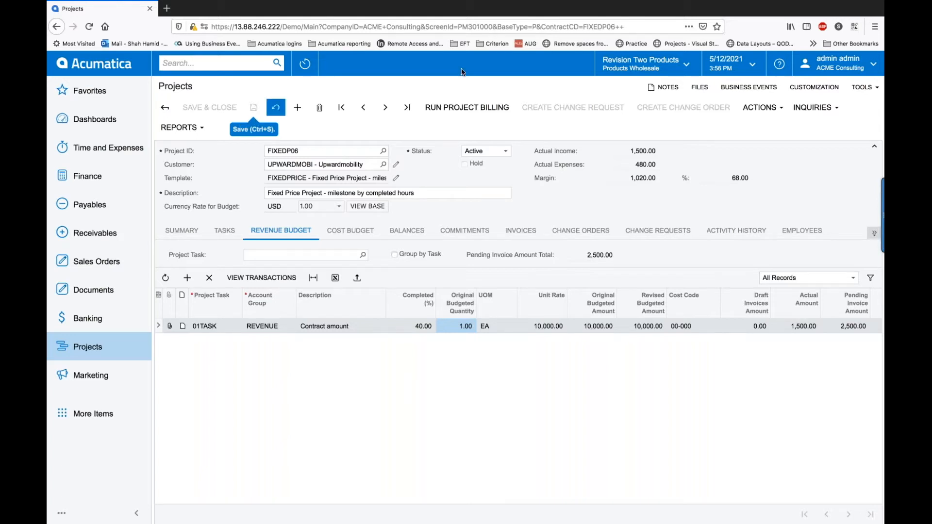
Step: Change the business date to 2/28/2021 and run project billing for FIXEDP06
click(756, 68)
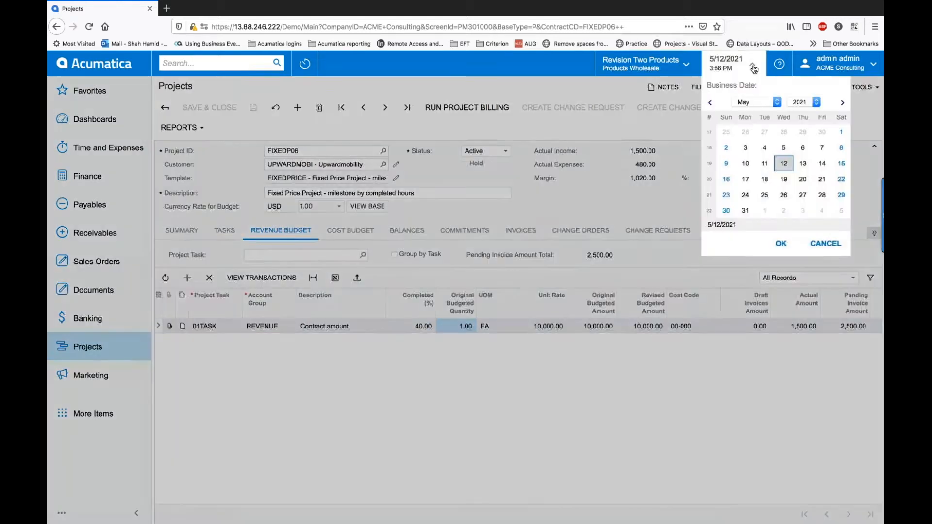
click(711, 103)
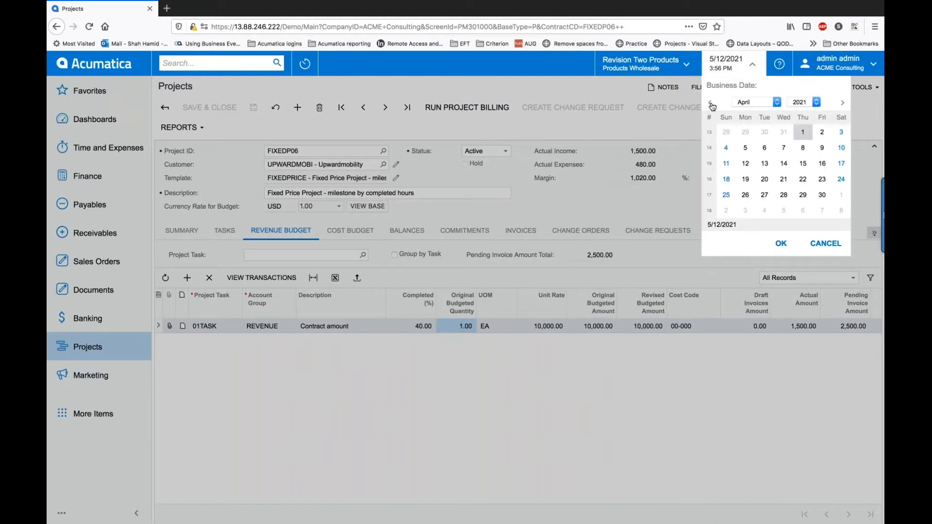
click(711, 104)
click(725, 133)
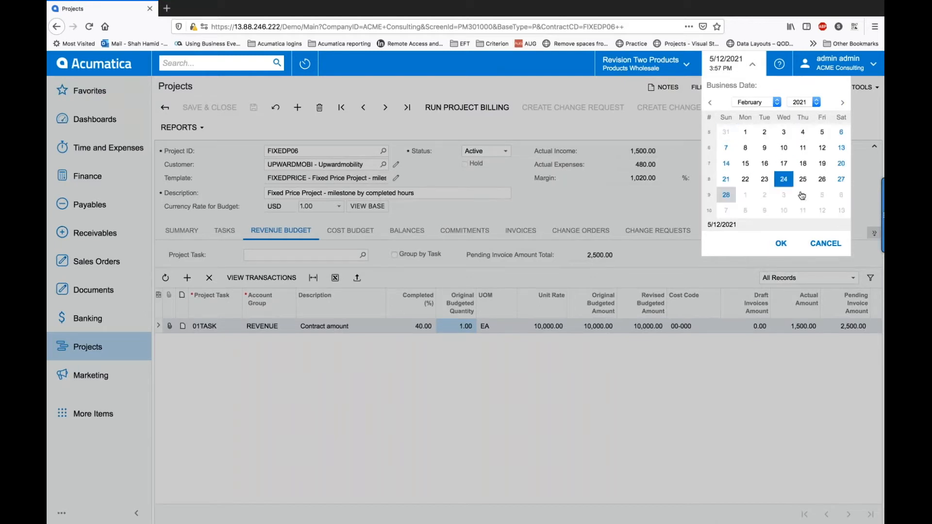
click(780, 244)
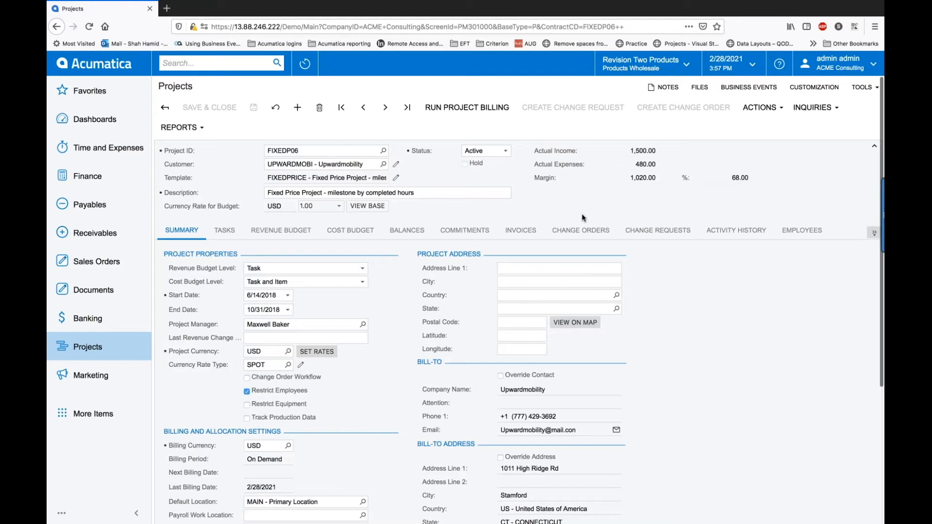
click(493, 110)
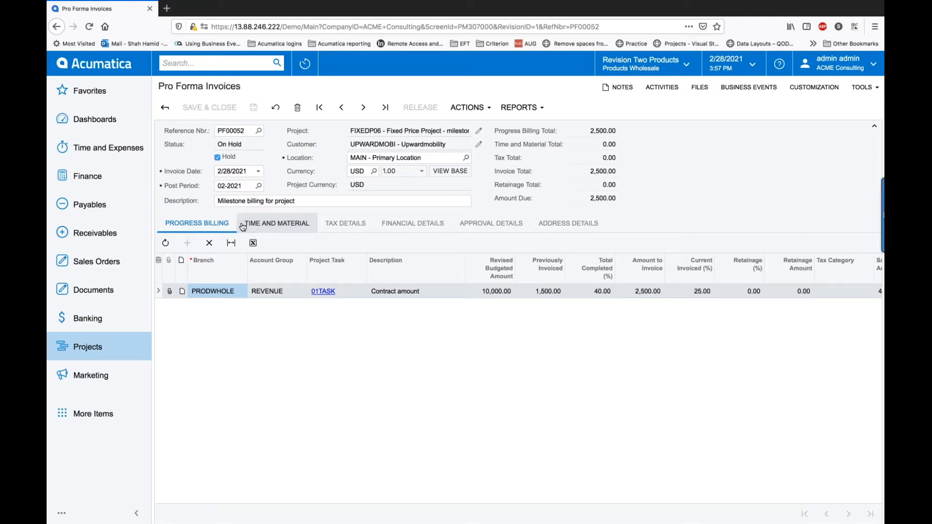
Step: Clear Hold on PF00052, save, approve and release it, then return to FIXEDP06
click(219, 158)
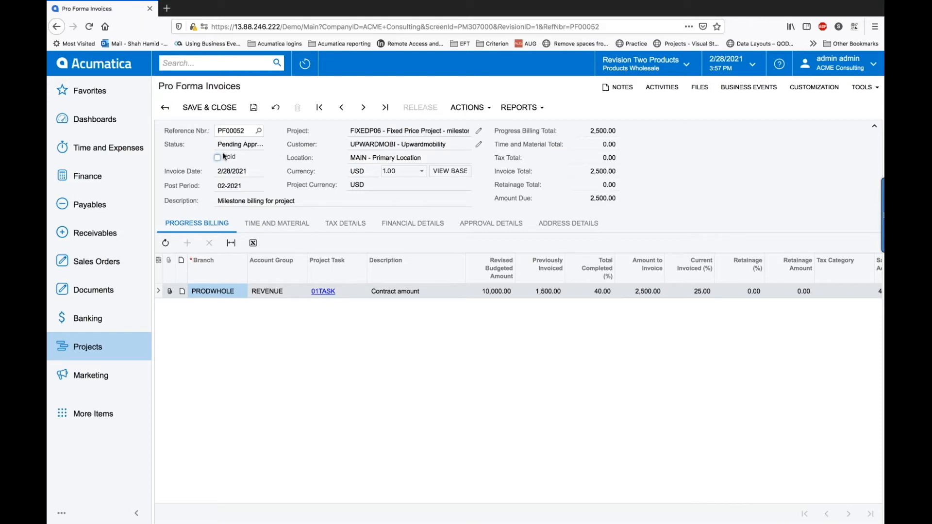
click(253, 107)
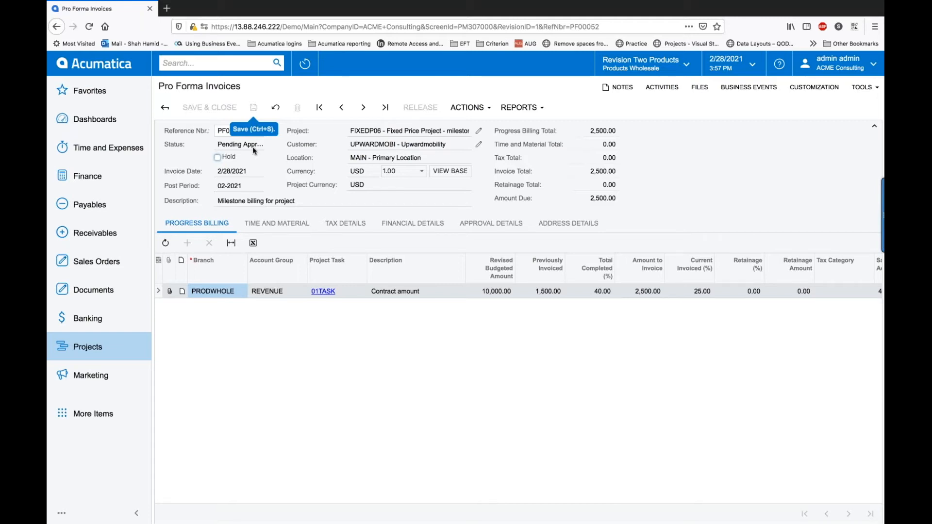
click(491, 225)
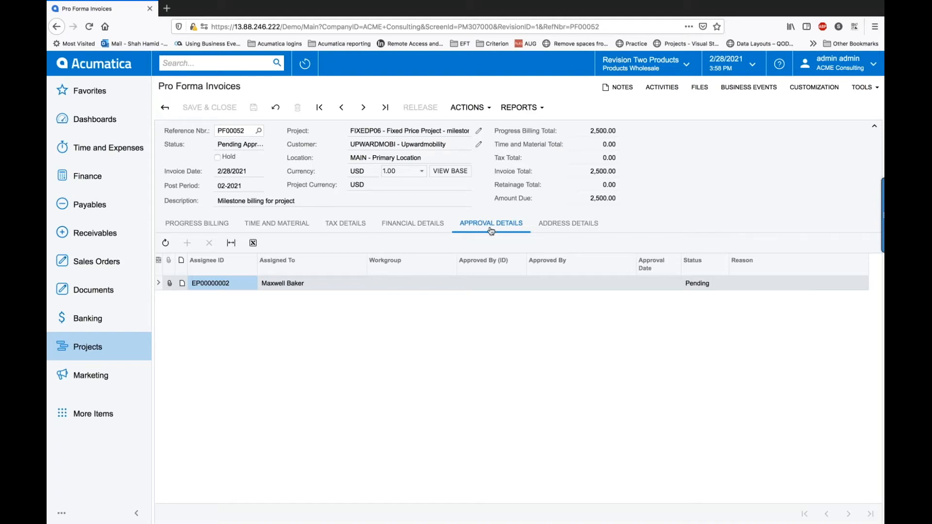
click(490, 110)
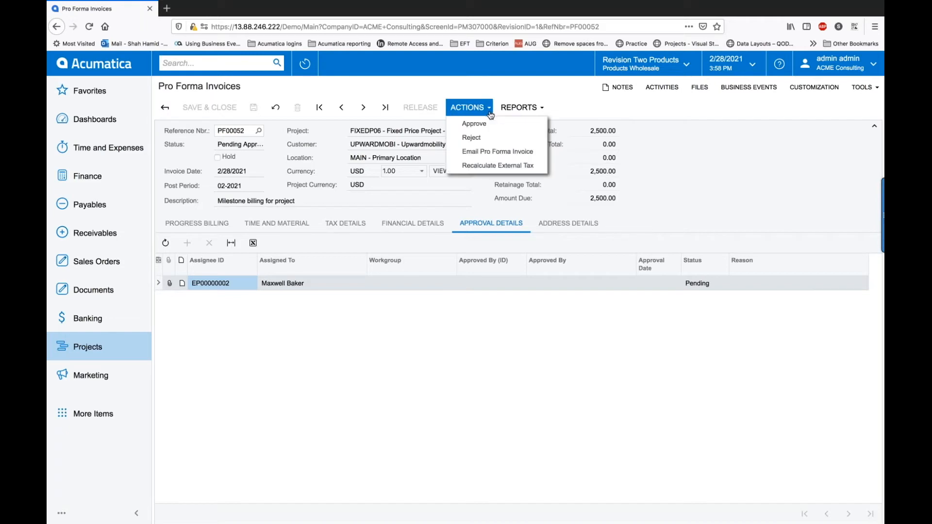
click(485, 125)
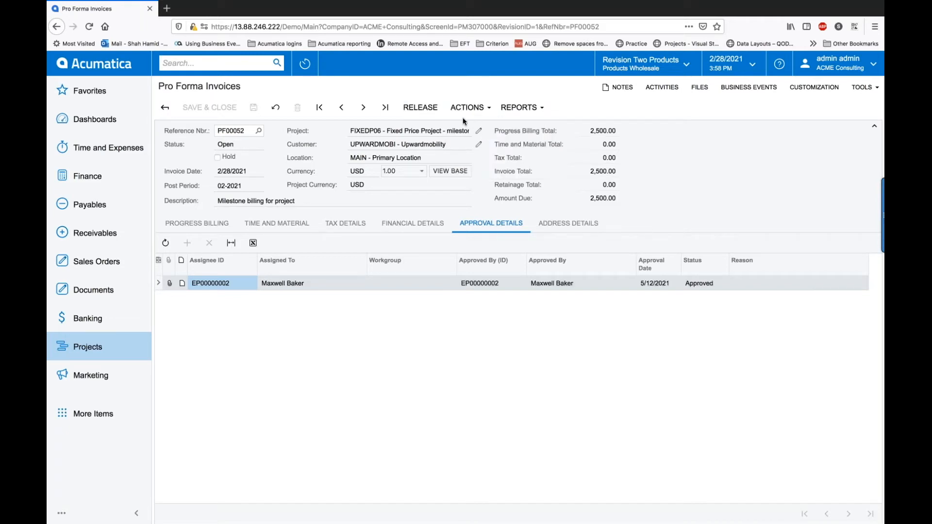
click(421, 107)
click(57, 27)
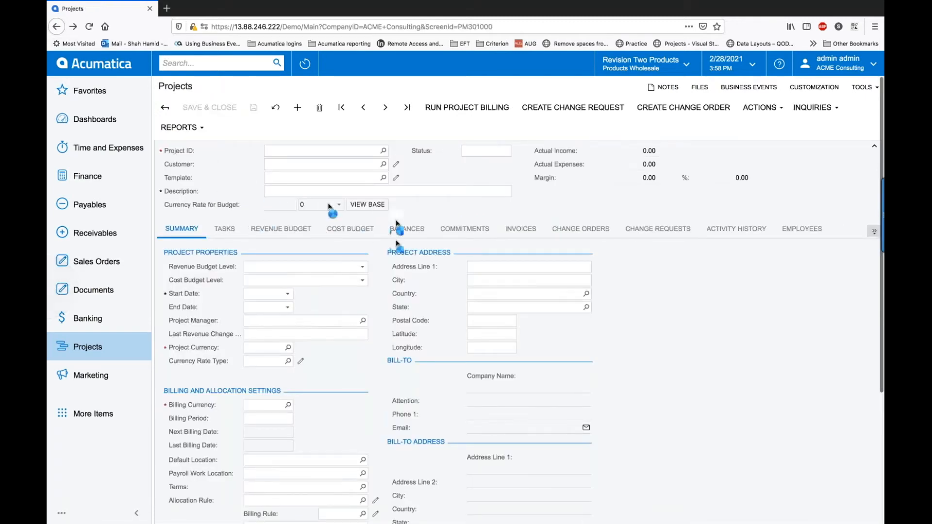
Step: Check FIXEDP06's two closed pro forma invoices, then go back to the Projects list
click(521, 231)
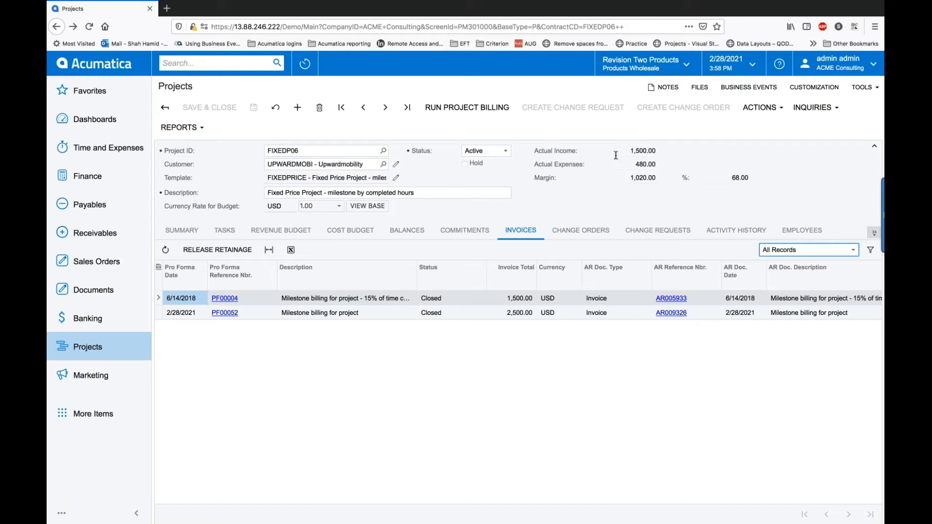
click(99, 347)
click(201, 292)
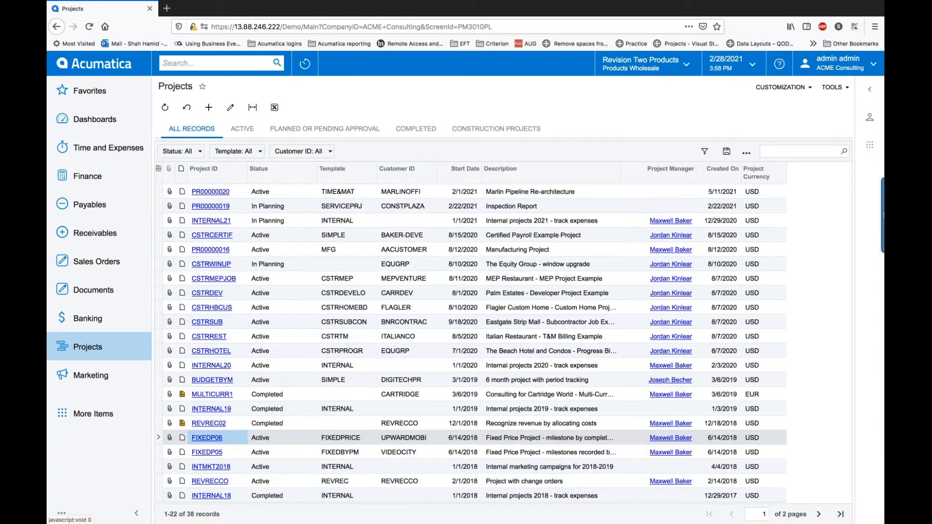
Step: Open project PR00000020 and scroll through its Billing and Allocation Settings
click(210, 192)
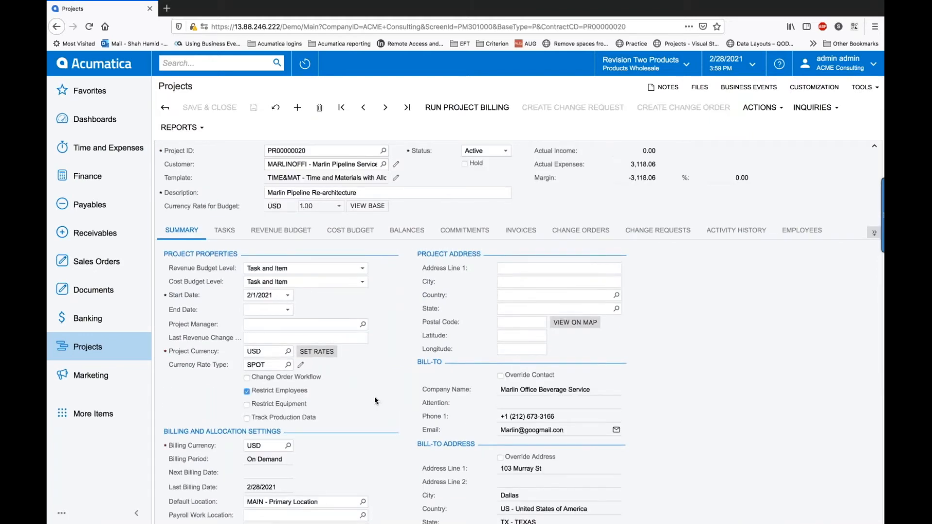
scroll(374, 396, down, 4)
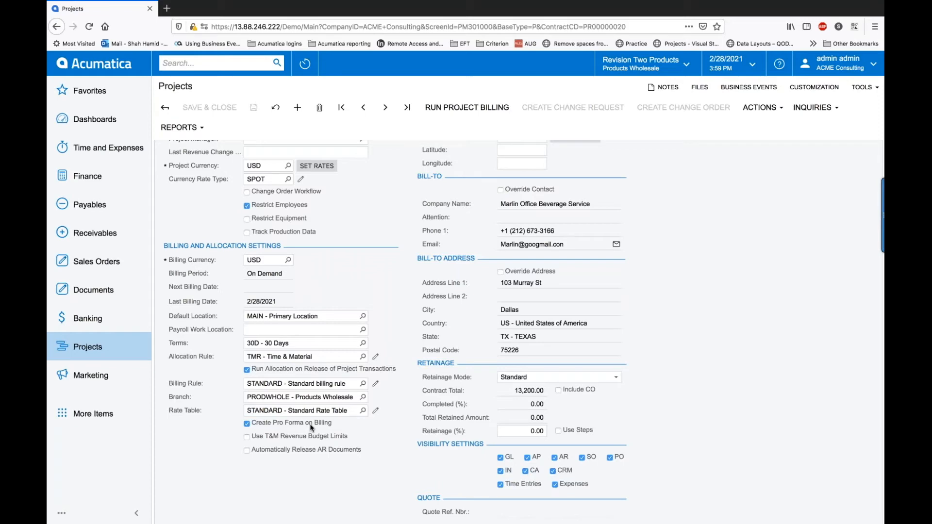
scroll(312, 428, up, 5)
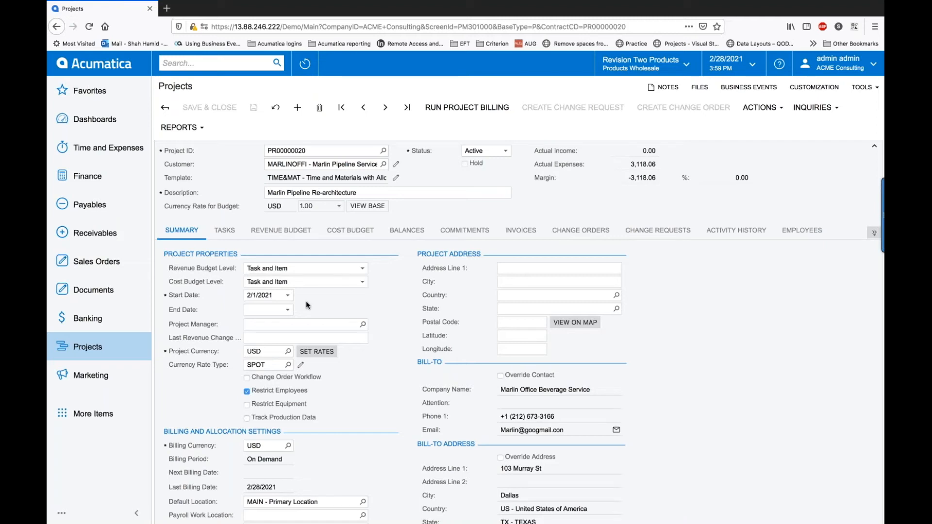
Step: Create pro forma PF00053 and bill only 4 hours on the 2/18/2021 line, holding the remainder
click(453, 115)
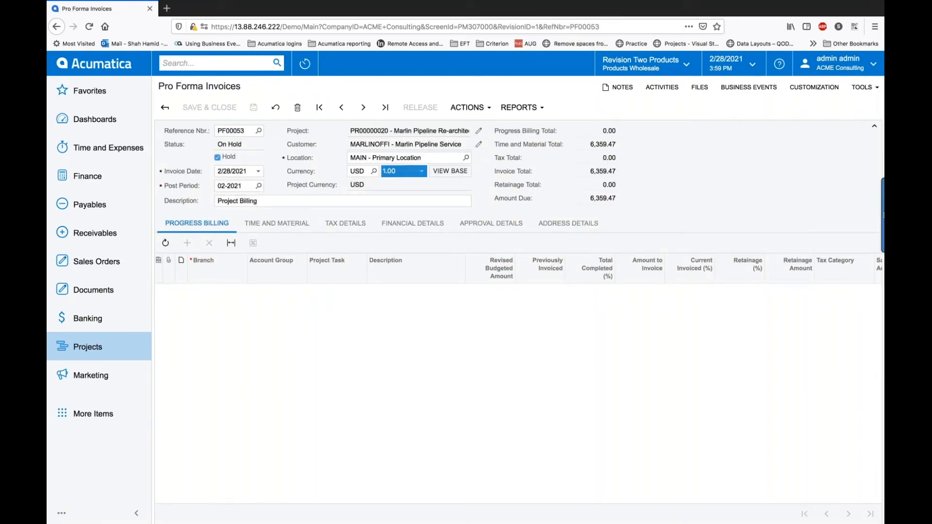
click(297, 227)
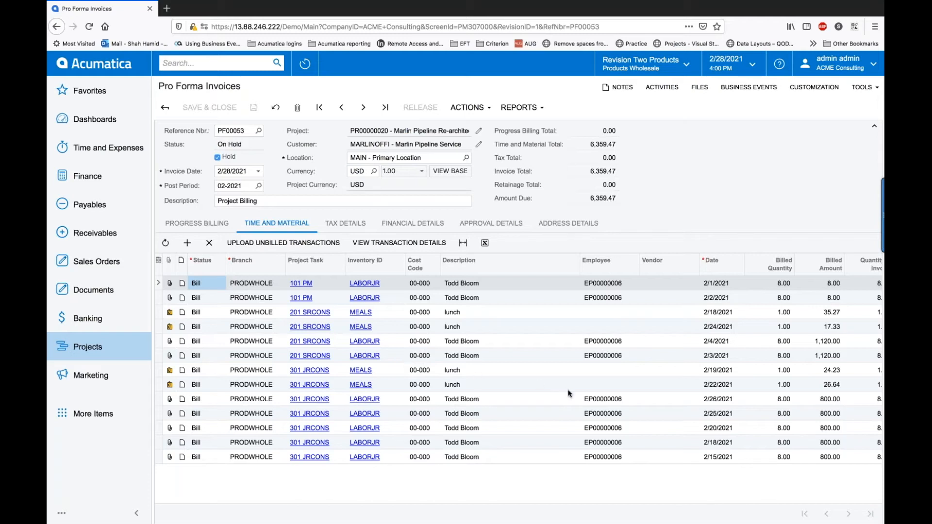
scroll(761, 433, right, 3)
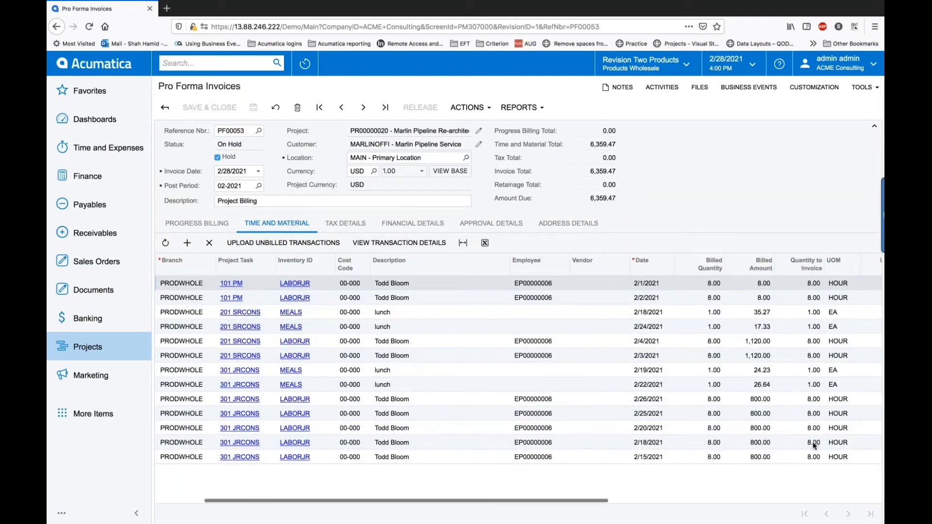
click(813, 441)
text(4)
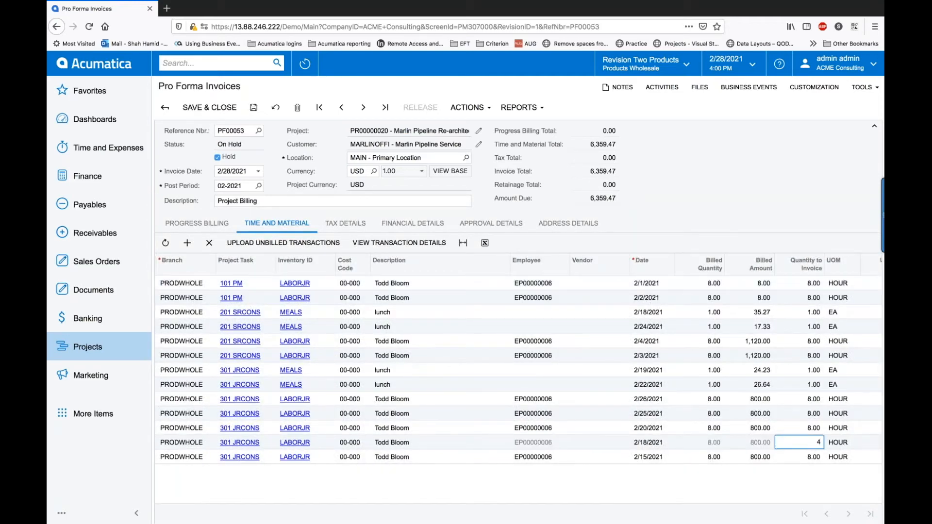
key(Tab)
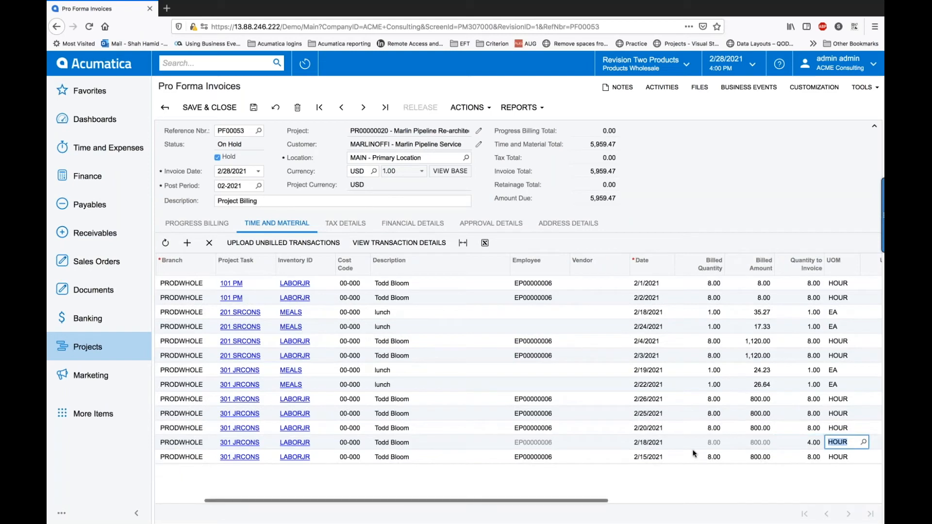
drag(592, 501, 481, 497)
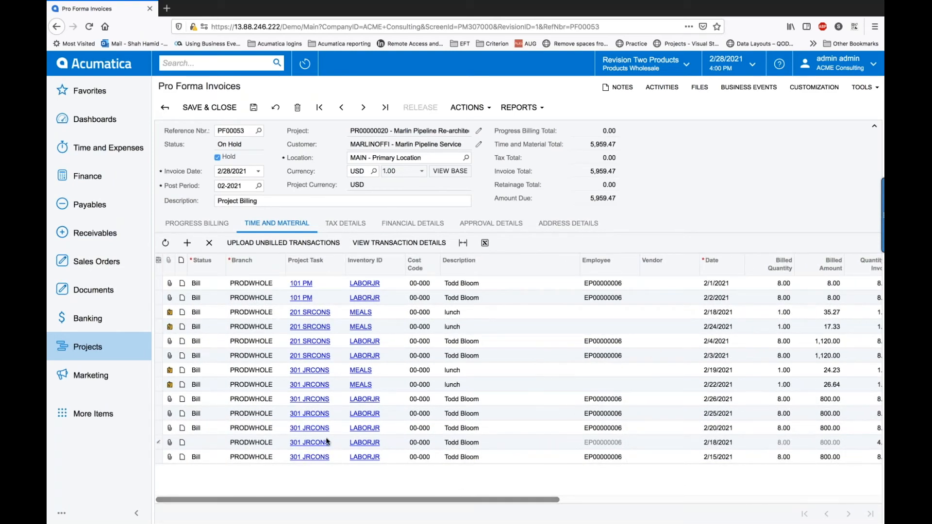
click(197, 438)
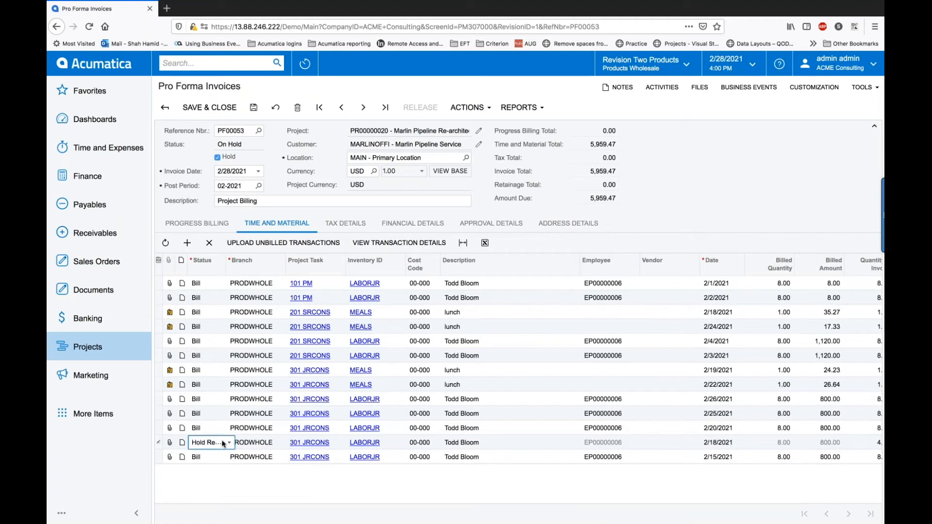
click(229, 443)
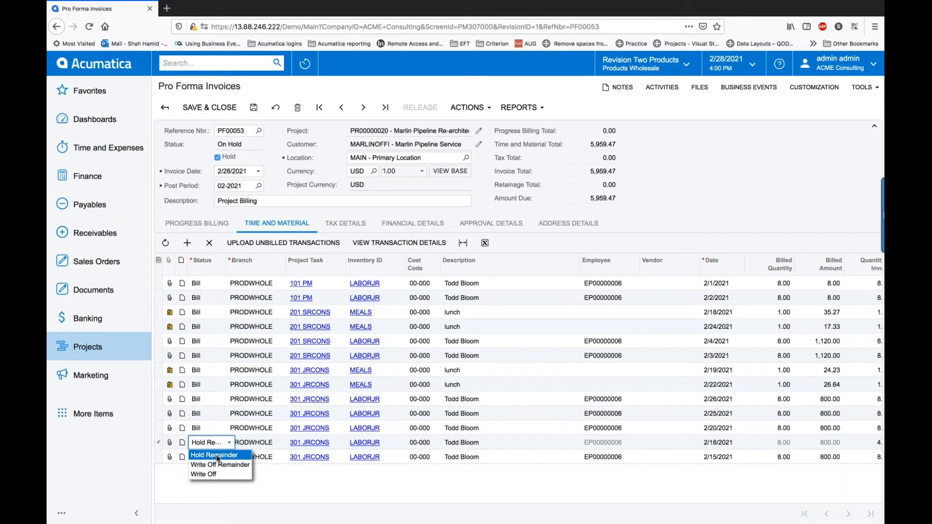
click(217, 455)
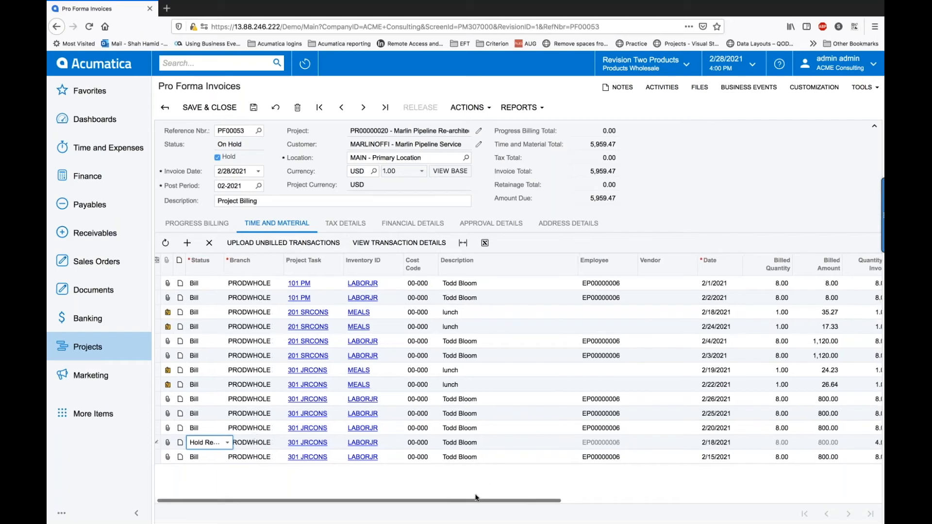
drag(474, 500, 521, 500)
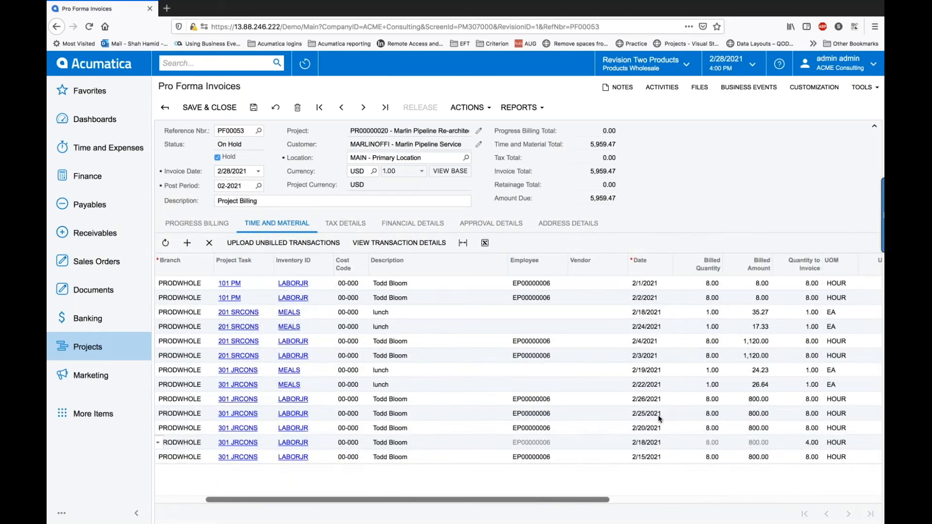
Step: Set the 2/1 and 2/2 lines to 0 and write them off, and delete the 2/25/2021 line
click(810, 283)
click(811, 284)
text(0)
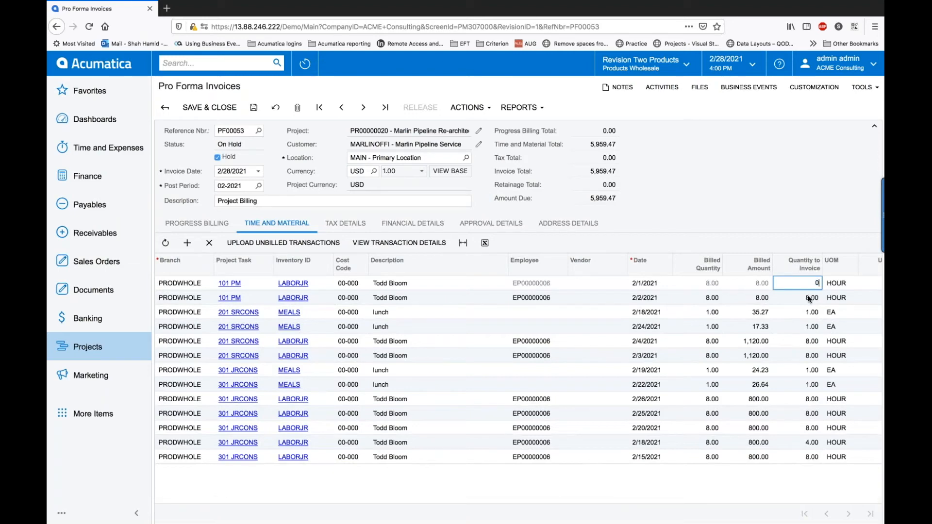
key(Down)
text(0)
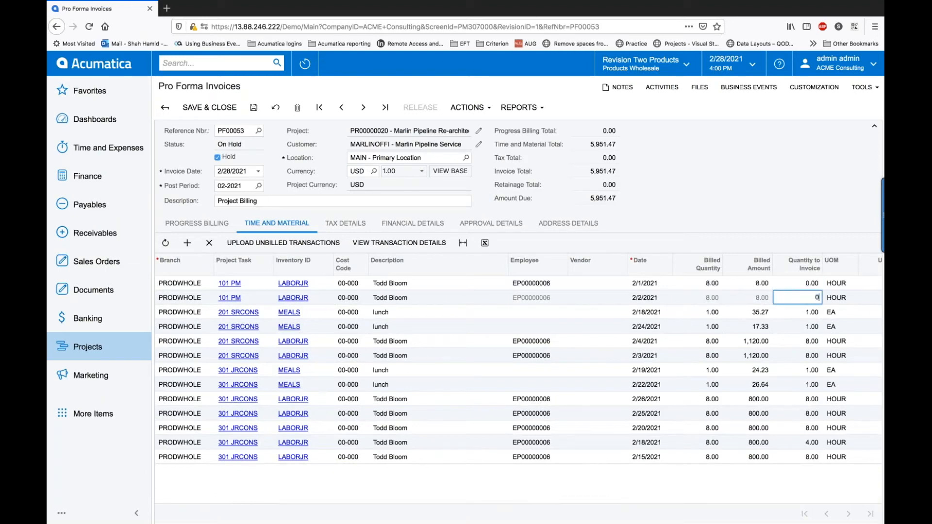
scroll(560, 451, left, 3)
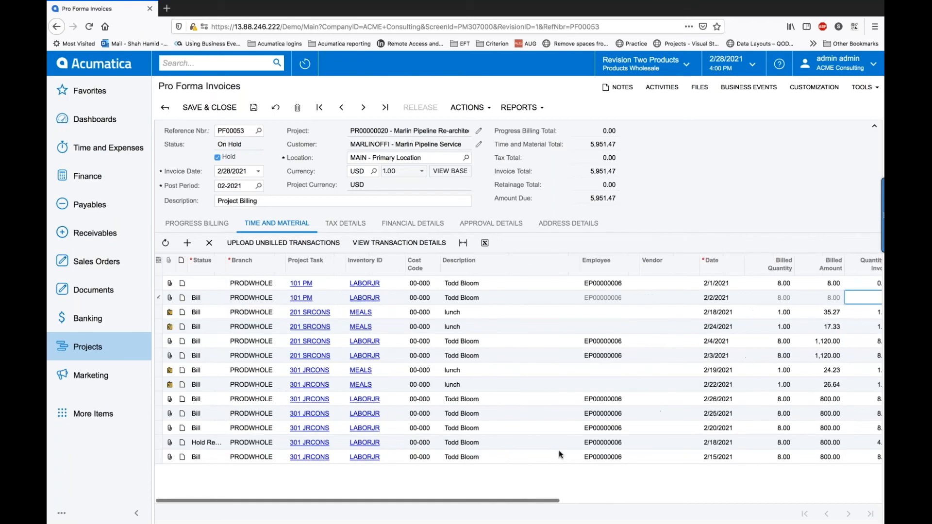
click(211, 282)
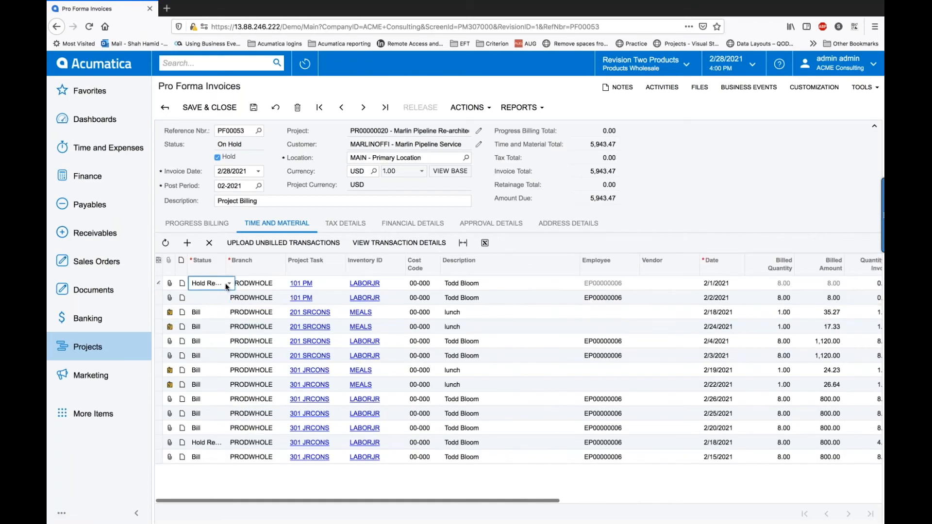
click(229, 283)
click(218, 315)
click(211, 297)
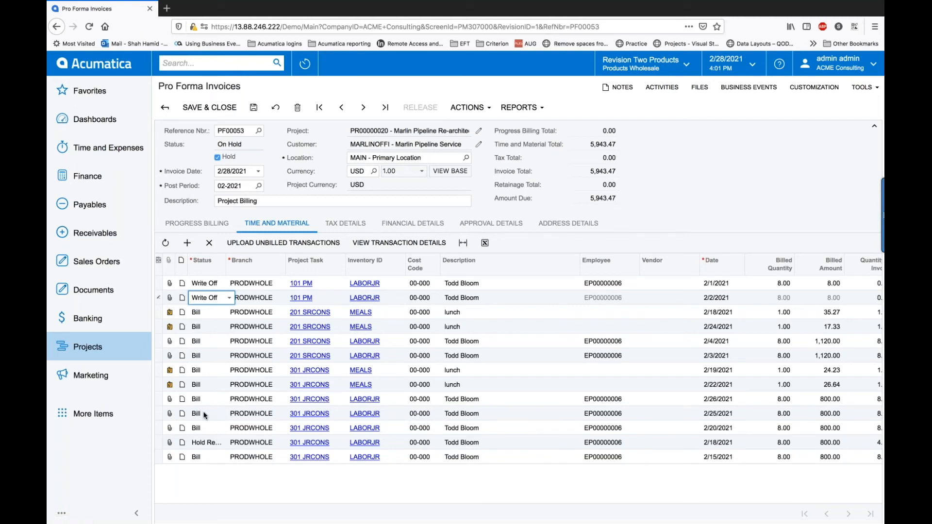
click(185, 414)
click(209, 243)
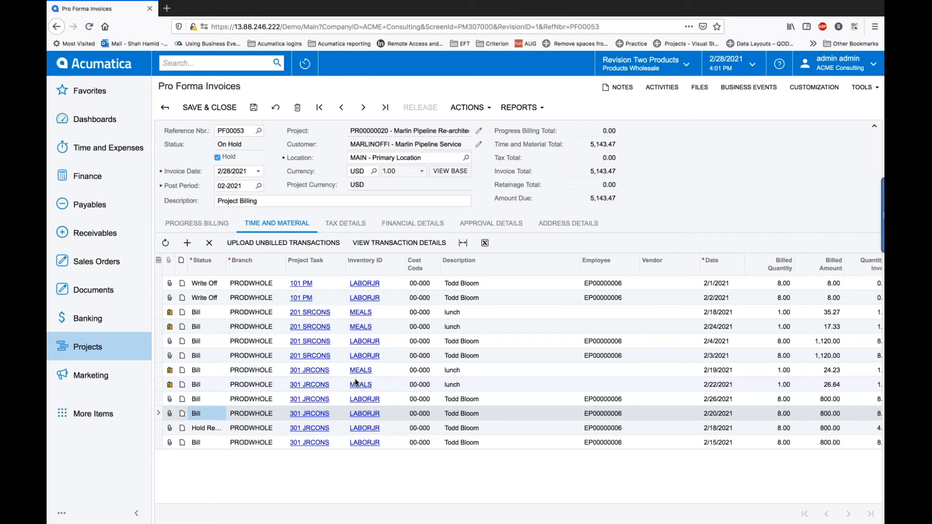
Step: Add a new time and material line with project task 201 SRCONS and cost code 000
click(188, 244)
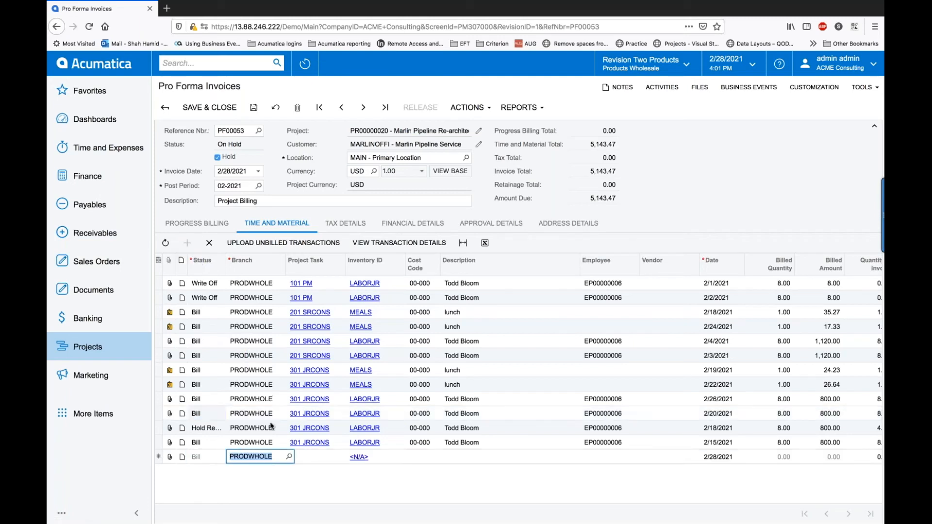
click(316, 461)
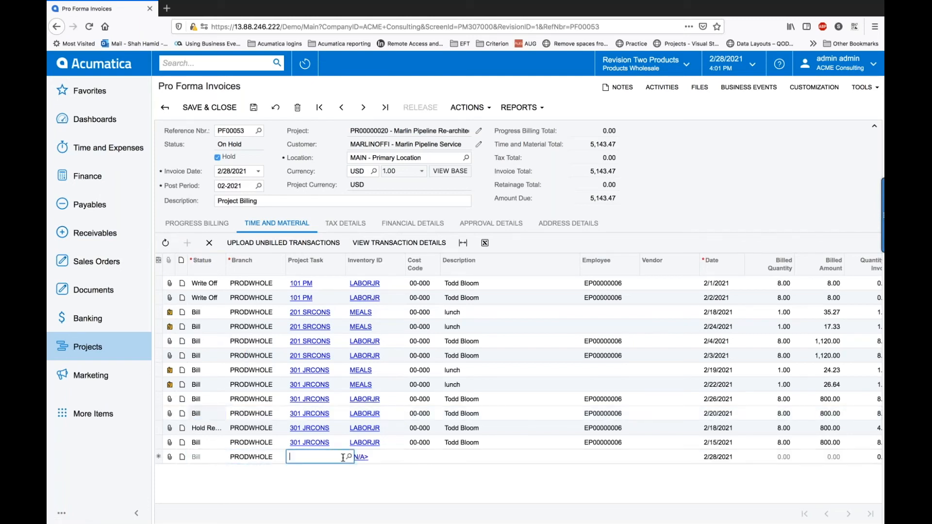
click(349, 457)
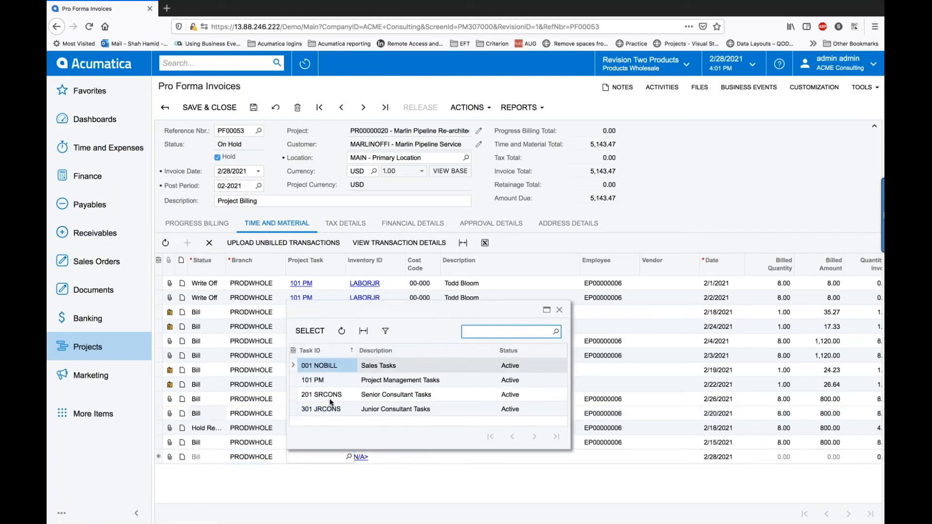
double_click(331, 399)
click(425, 461)
text(00000)
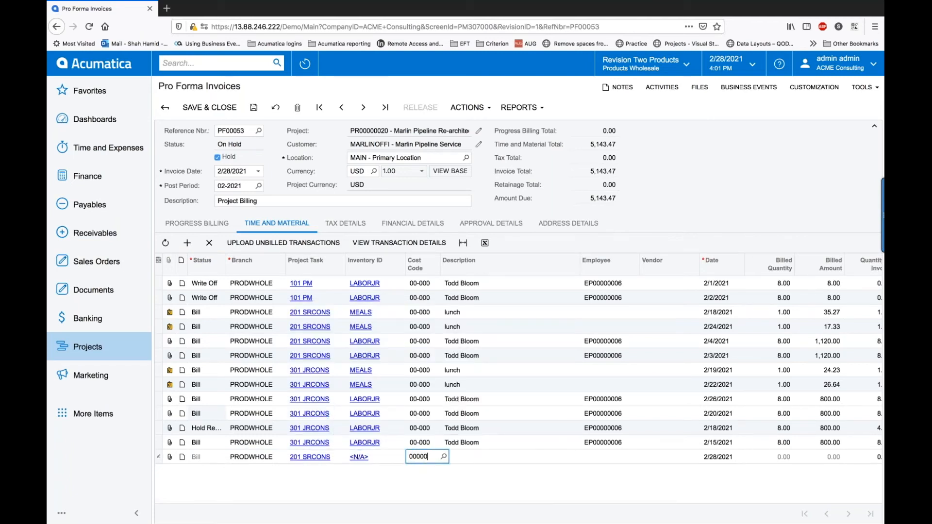
key(Tab)
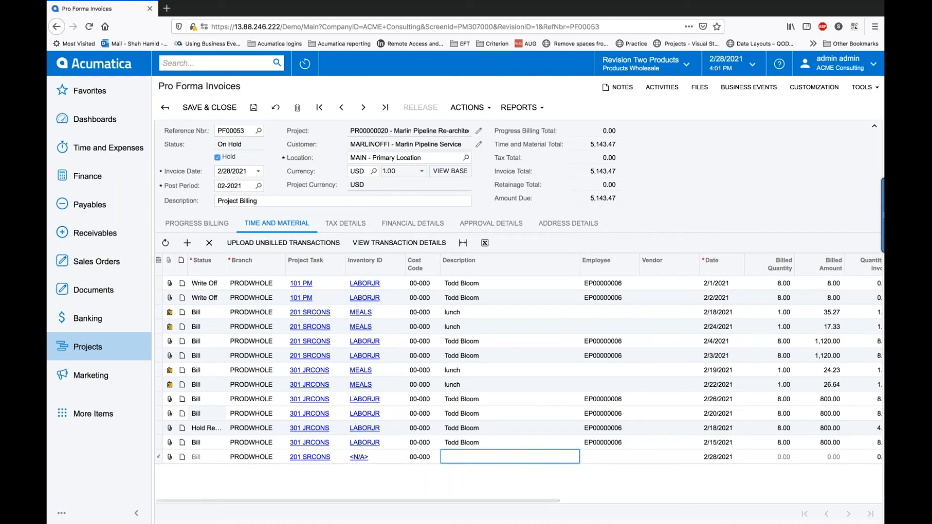
Step: Fill in description Admin Fee, quantity 1, unit price 500, tax EXEMPT, subaccount NSS-000, and save
text(Admin)
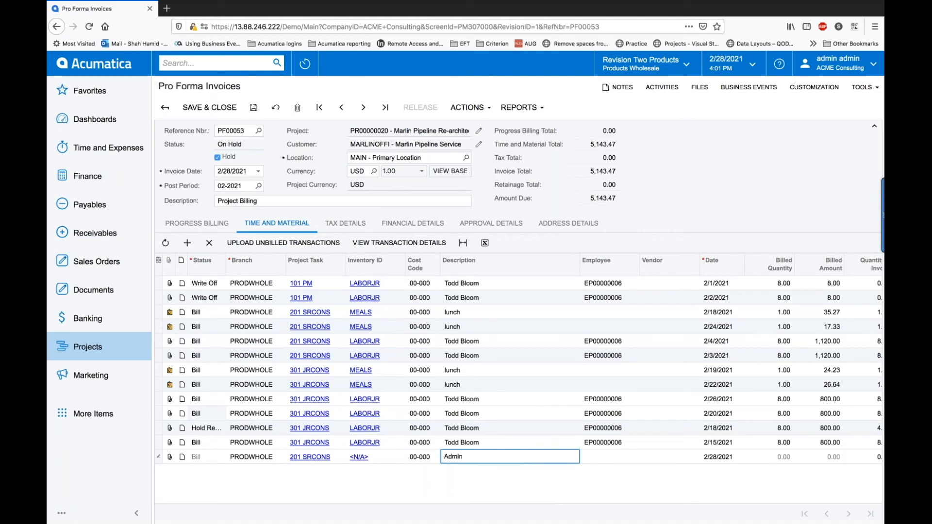
text( Fee)
key(Tab)
key(Tab)
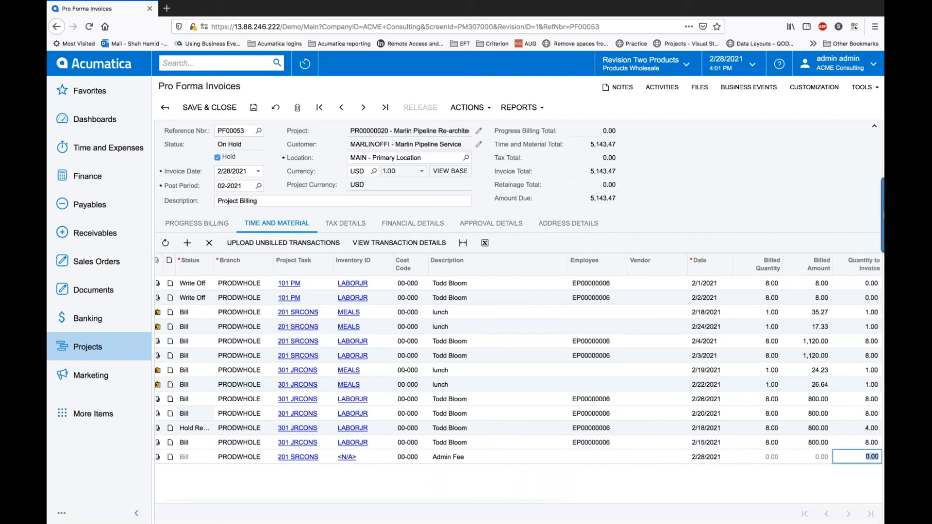
text(1)
key(Tab)
key(Tab)
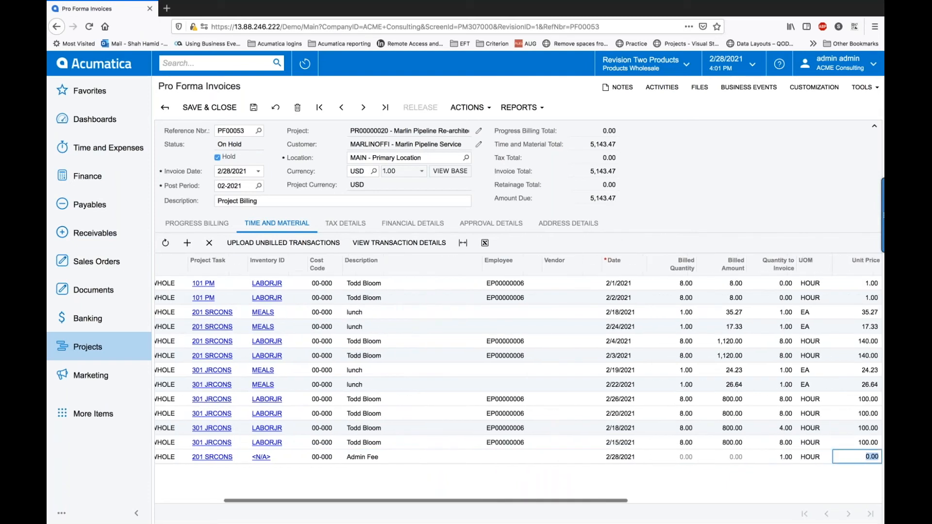
text(500)
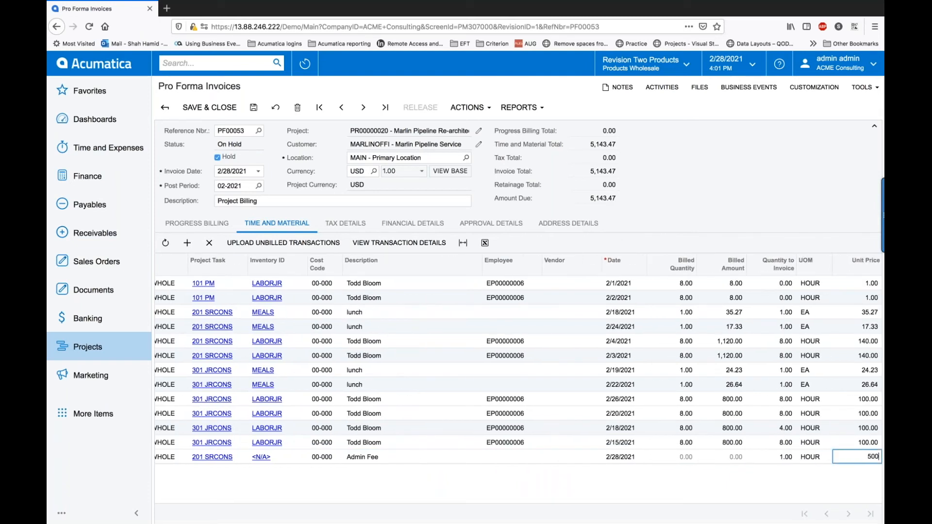
key(Tab)
key(Tab)
key(Tab)
key(Tab)
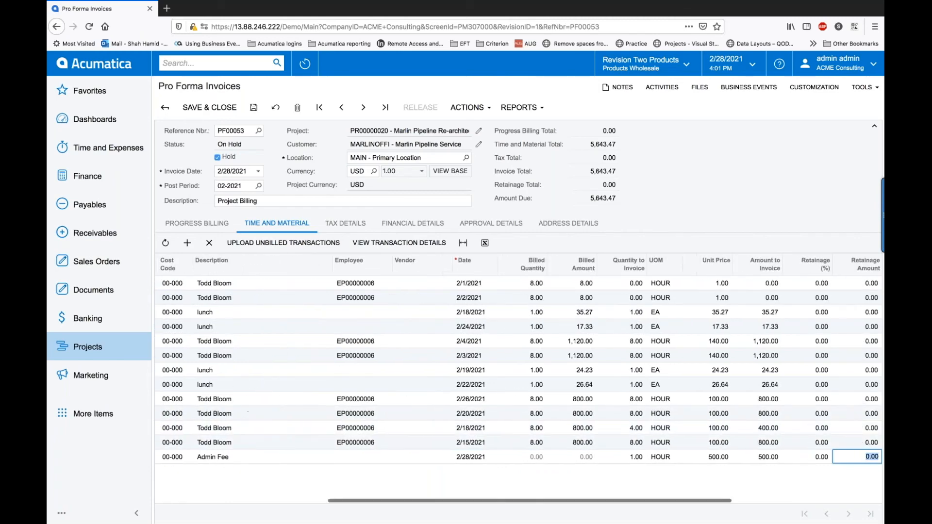
text(exe)
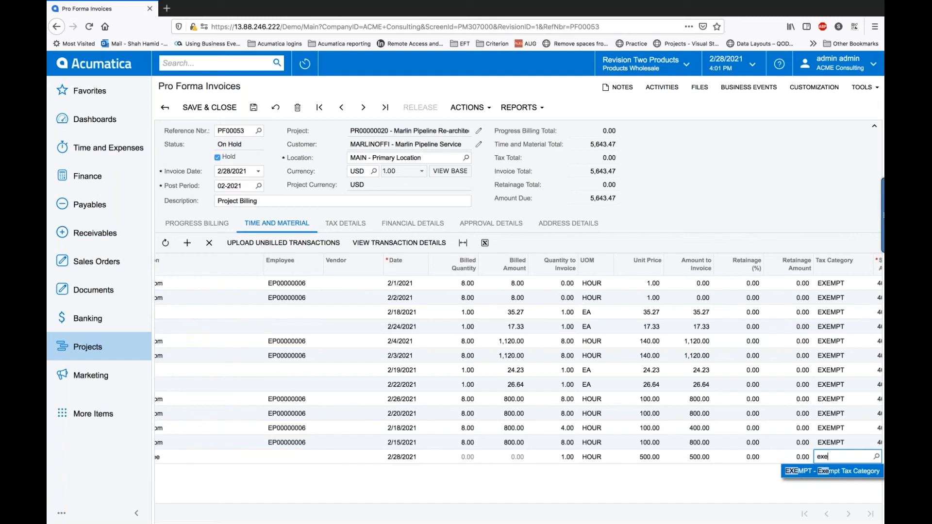
click(805, 472)
key(Tab)
key(Tab)
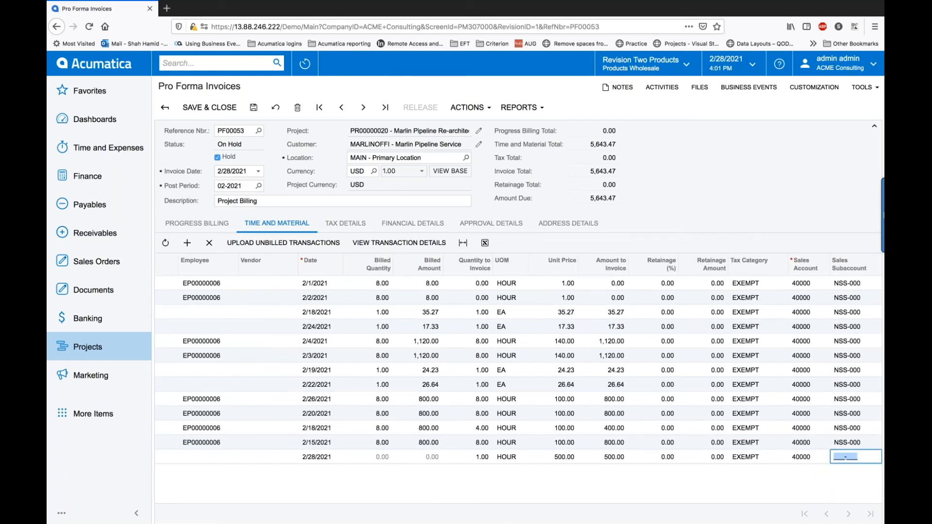
text(NSS-000)
click(253, 108)
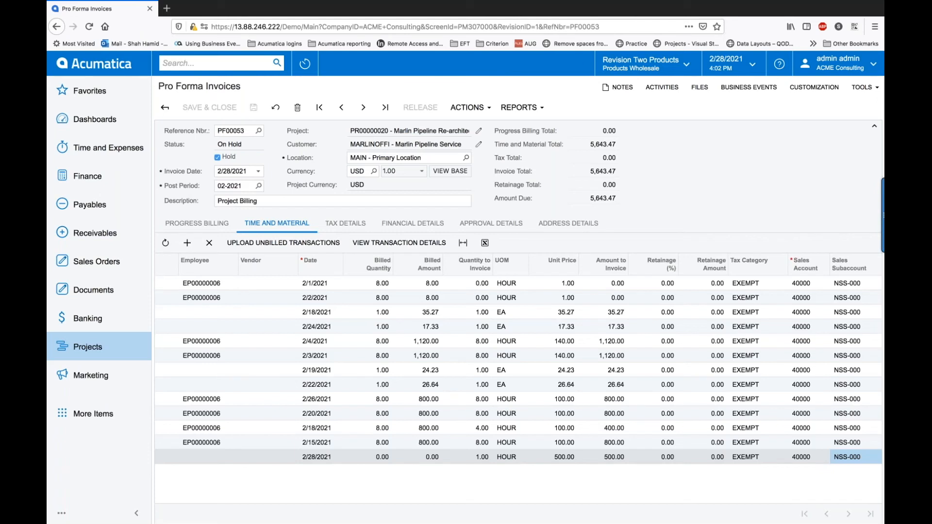
Step: Clear Hold on PF00053 and save, then approve and release it at 5,643.47
click(217, 157)
click(254, 109)
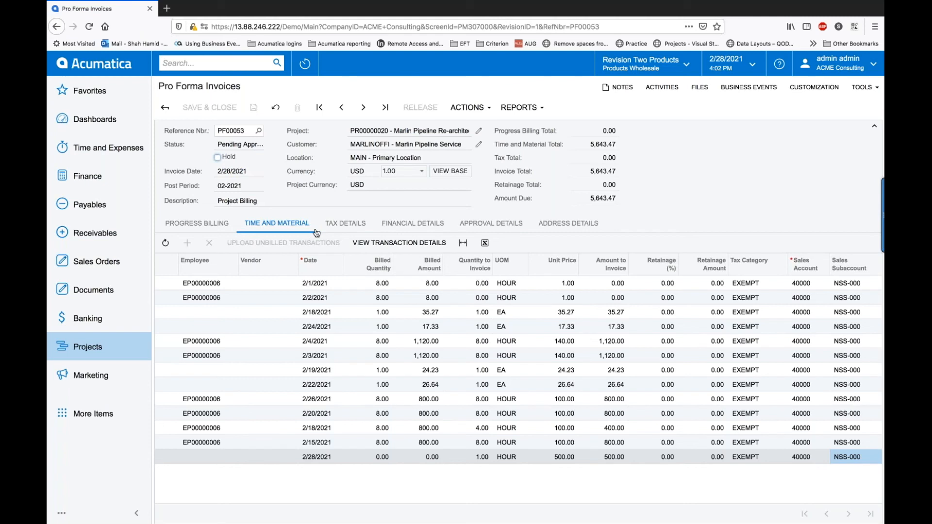
click(471, 226)
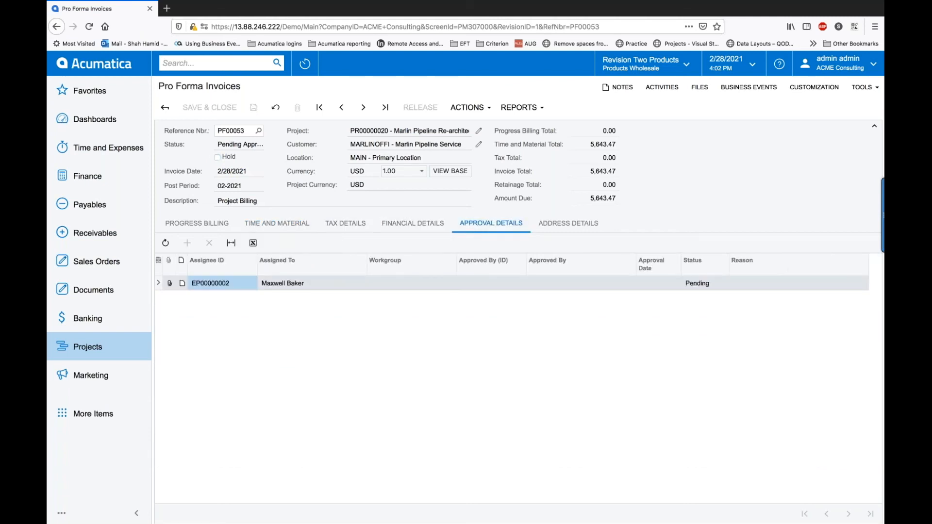
click(486, 113)
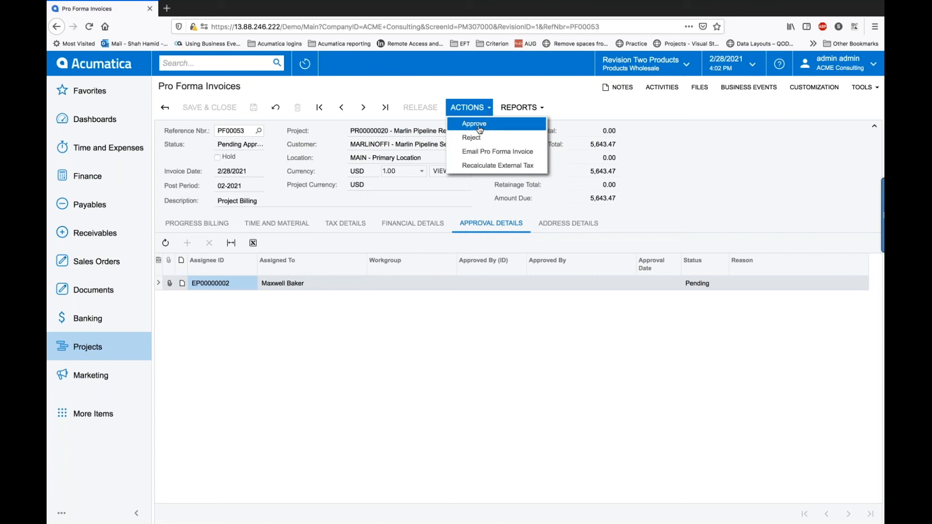
click(479, 129)
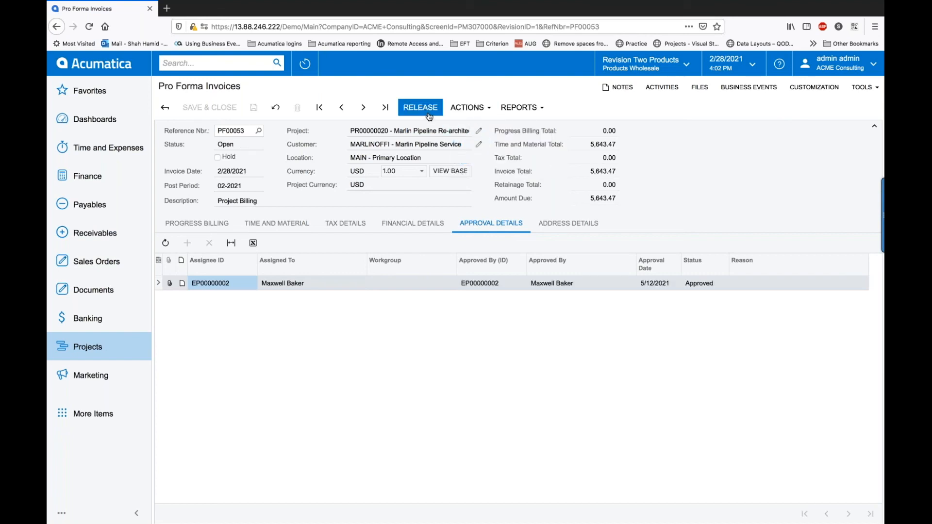
click(429, 108)
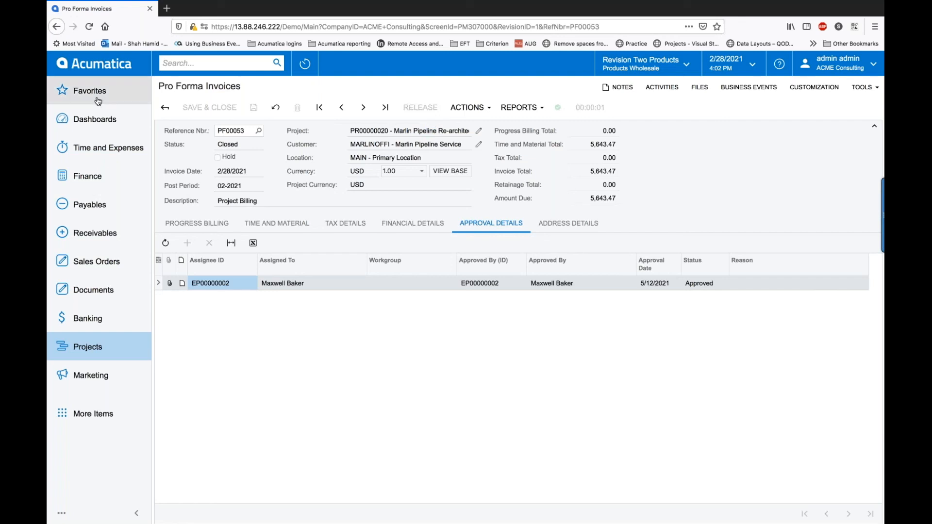
Step: Check project PR00000020's invoices, where closed PF00053 links to the 5,643.47 AR invoice AR009327
click(57, 28)
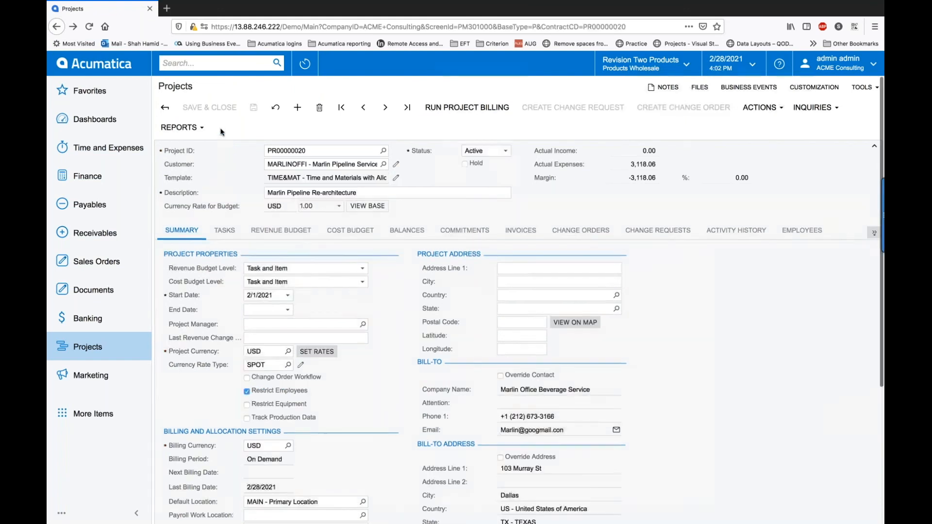
click(509, 233)
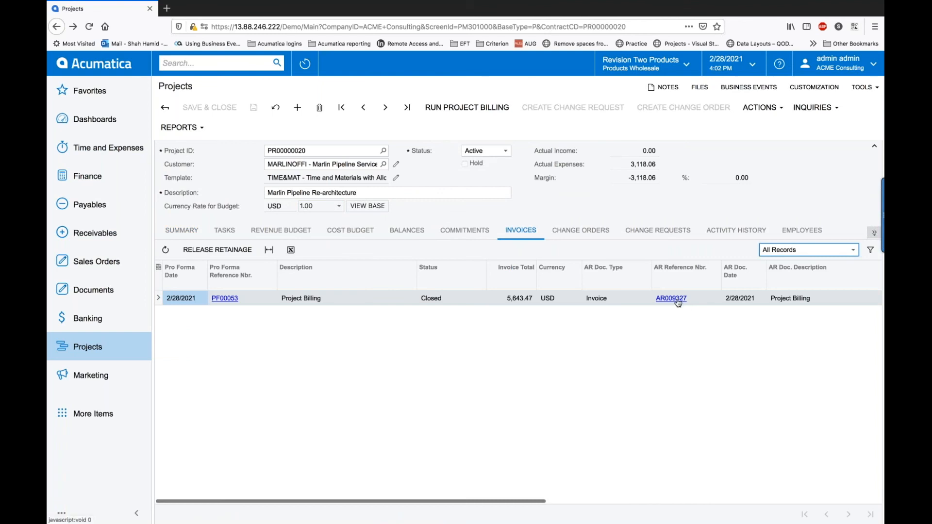
click(677, 301)
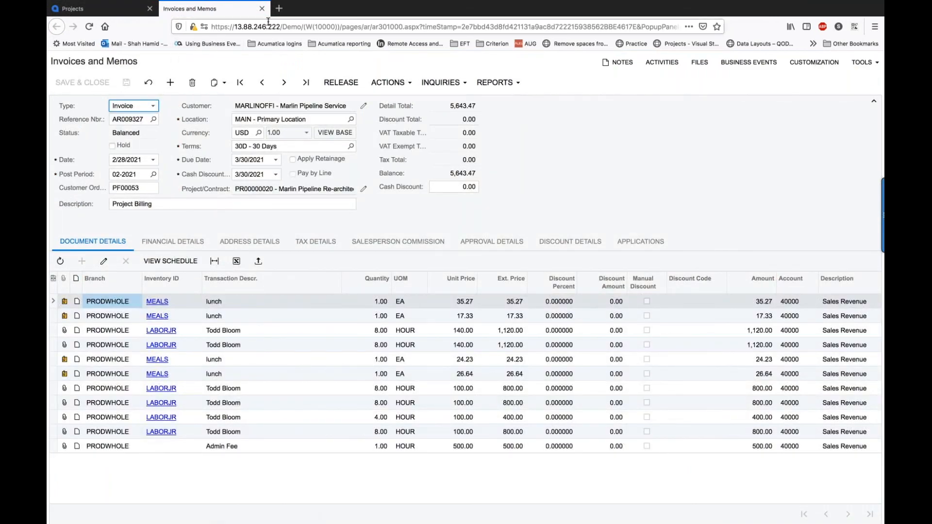
click(262, 9)
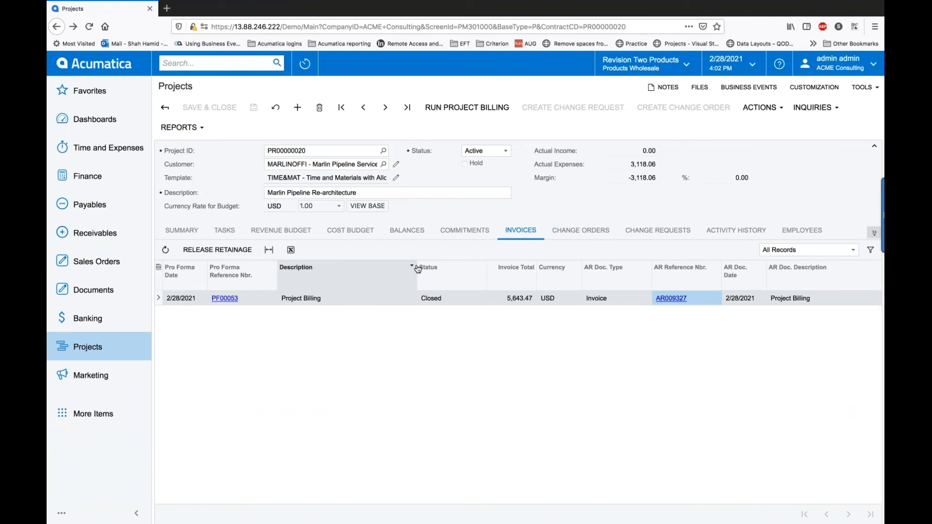